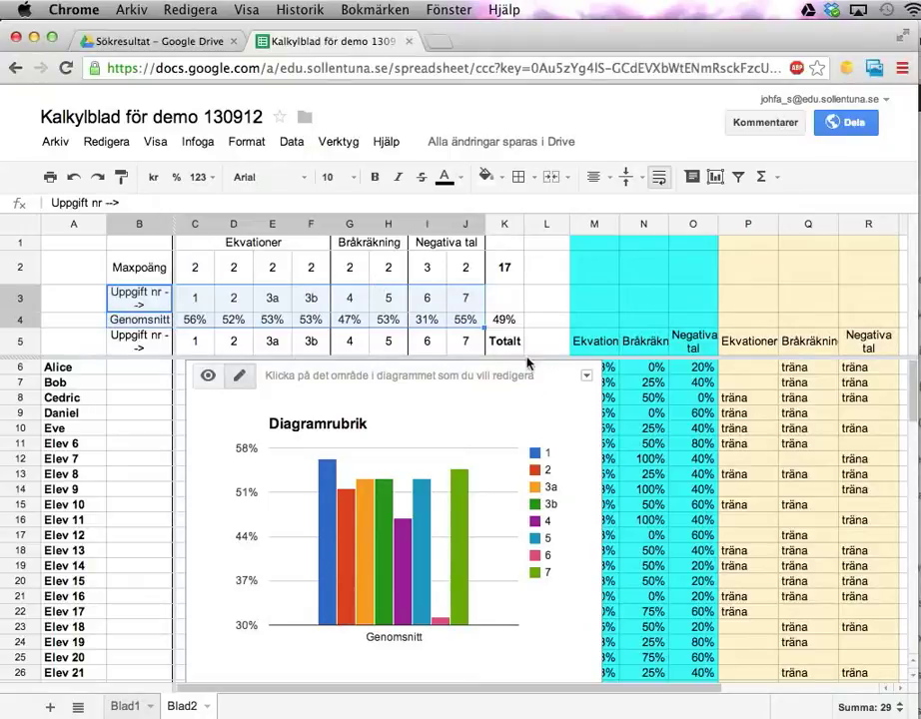
# Step: Delete the column chart of average scores per task that covers the student results
pyautogui.click(586, 377)
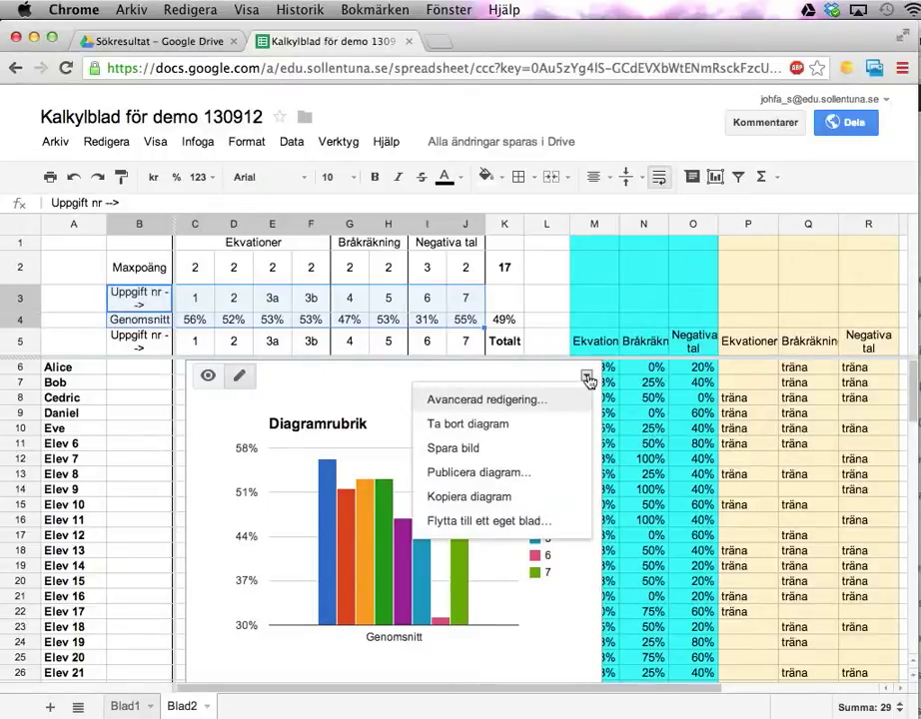
pyautogui.click(544, 426)
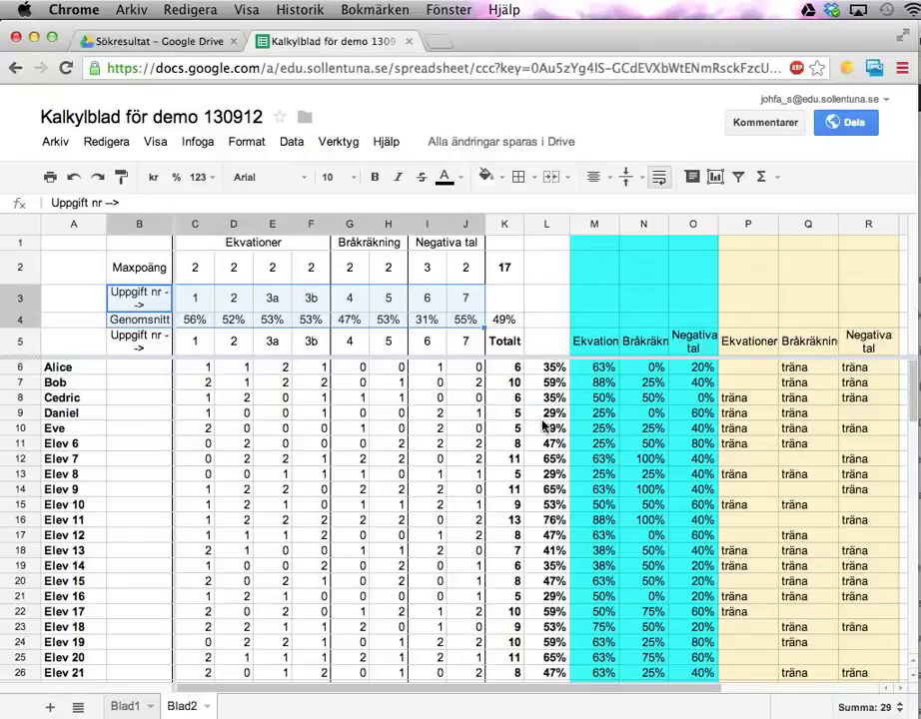
pyautogui.click(311, 300)
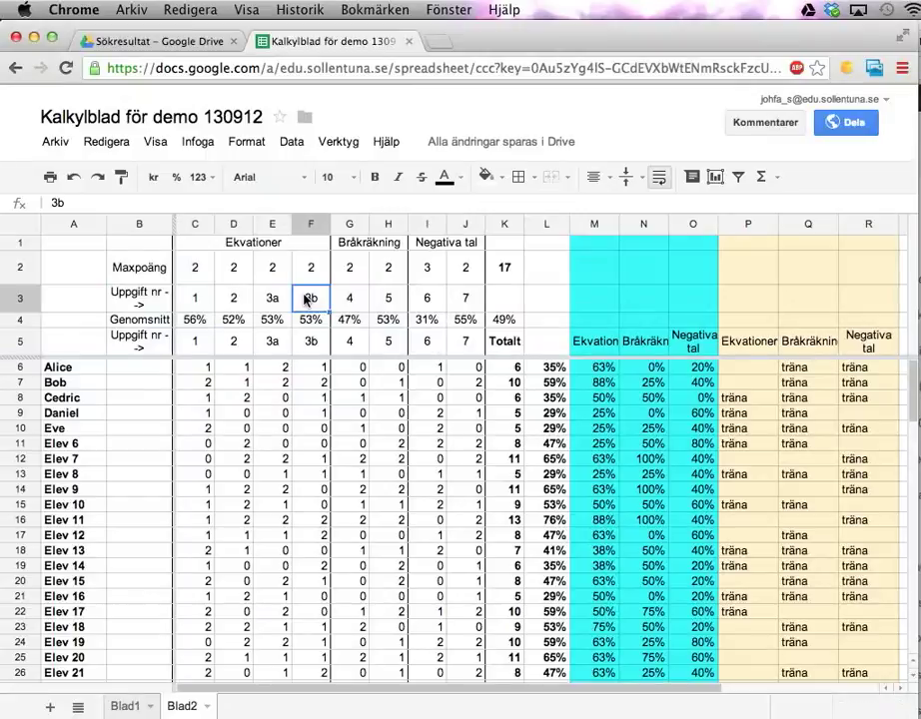
# Step: Try to hide row 3 while it is part of the frozen header rows
pyautogui.click(17, 300)
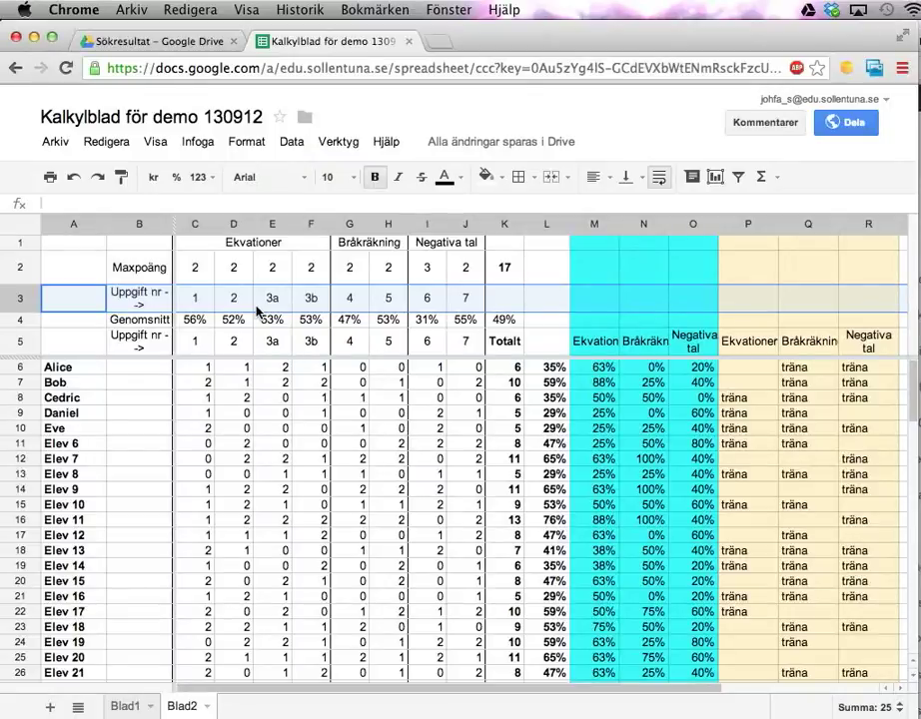
pyautogui.rightClick(17, 298)
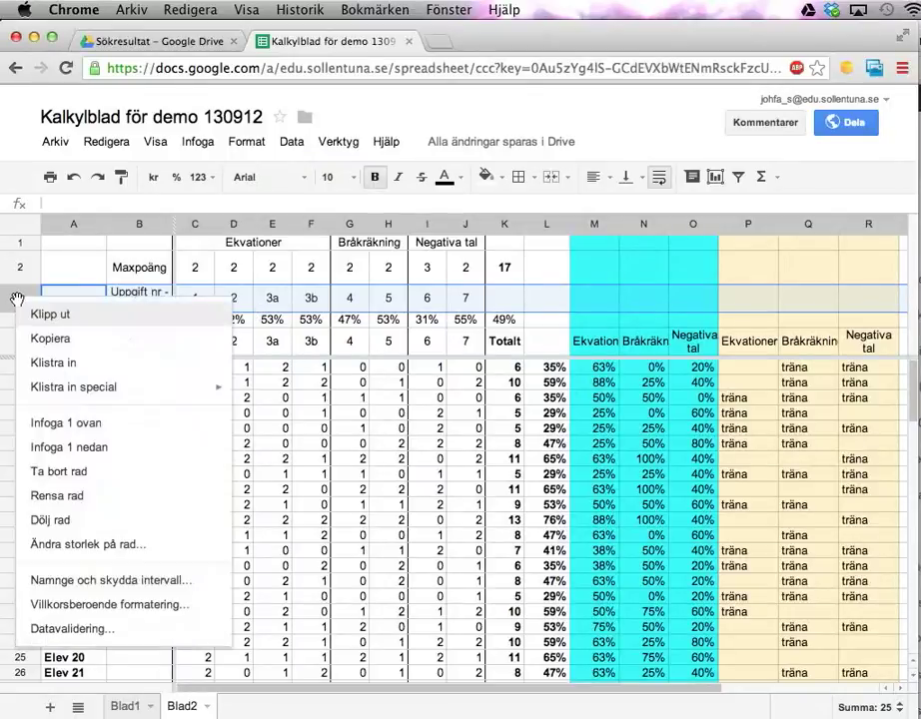
pyautogui.click(66, 521)
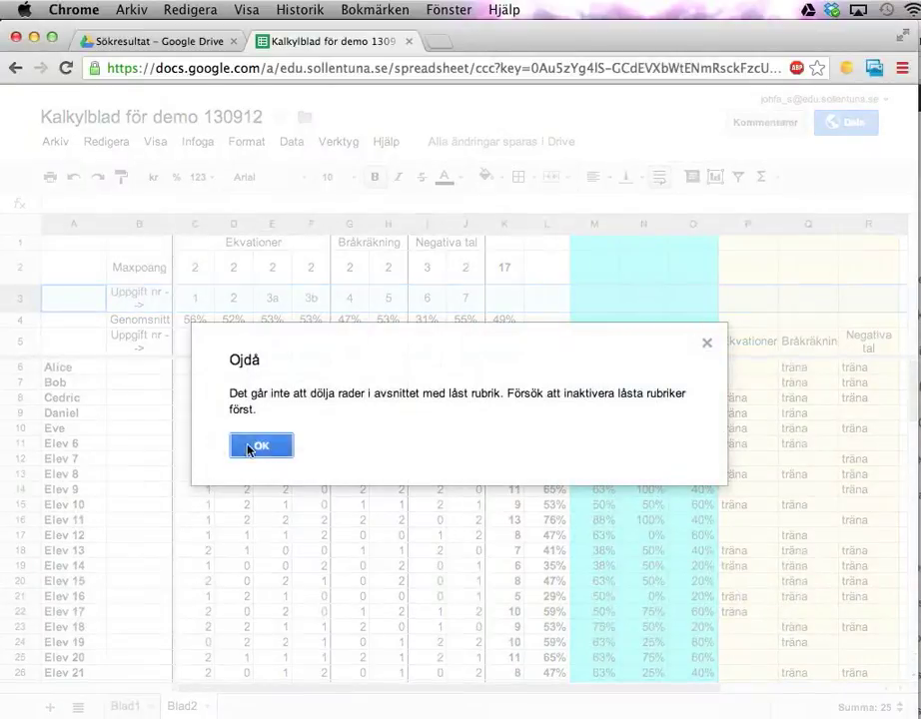
pyautogui.click(261, 445)
# Step: Unfreeze the header rows and hide row 3, which duplicates the task numbers
pyautogui.moveTo(47, 356); pyautogui.dragTo(24, 229)
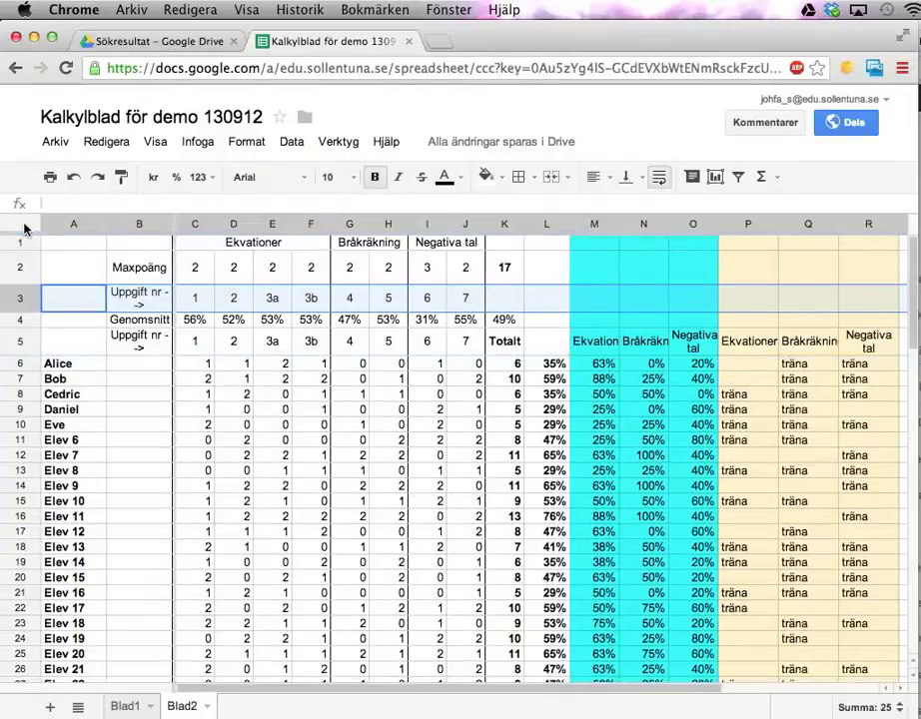
pyautogui.rightClick(17, 298)
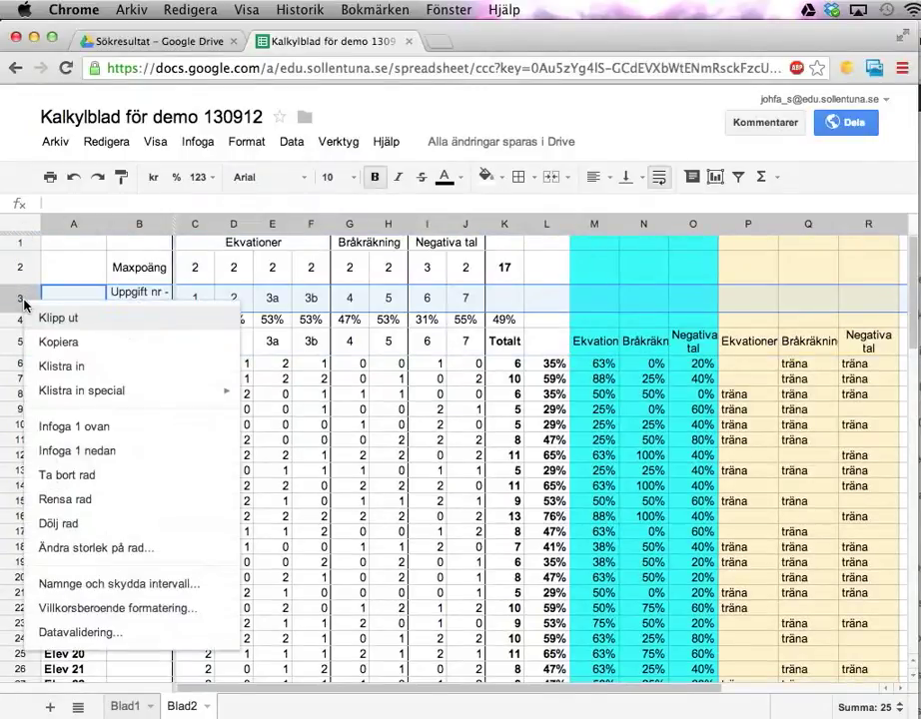
pyautogui.click(88, 525)
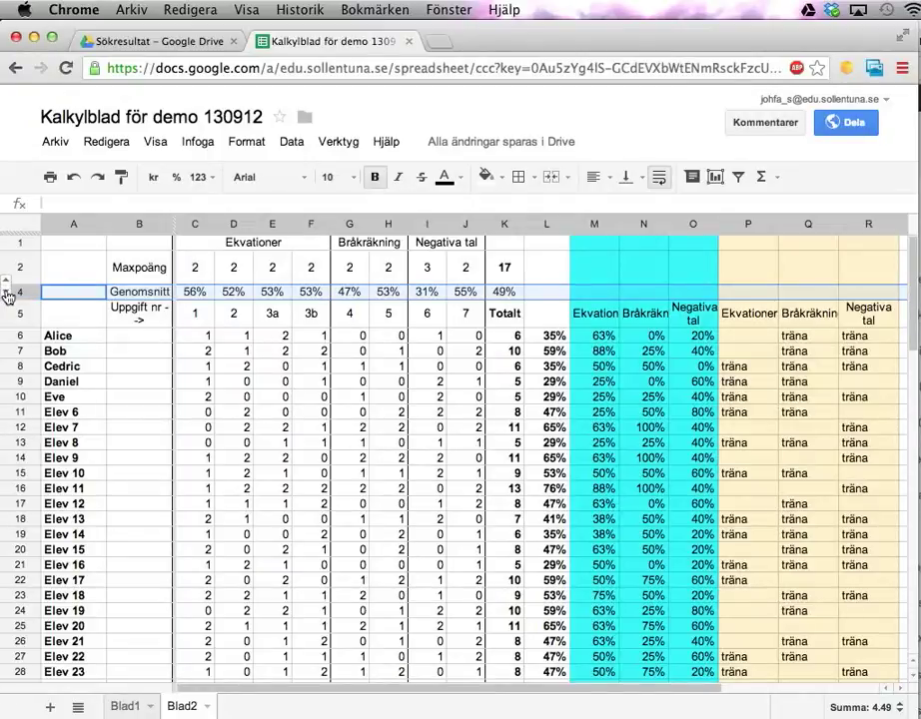
# Step: Unhide and rehide row 3, and restore the frozen header rows down to row 5
pyautogui.click(7, 297)
pyautogui.rightClick(24, 300)
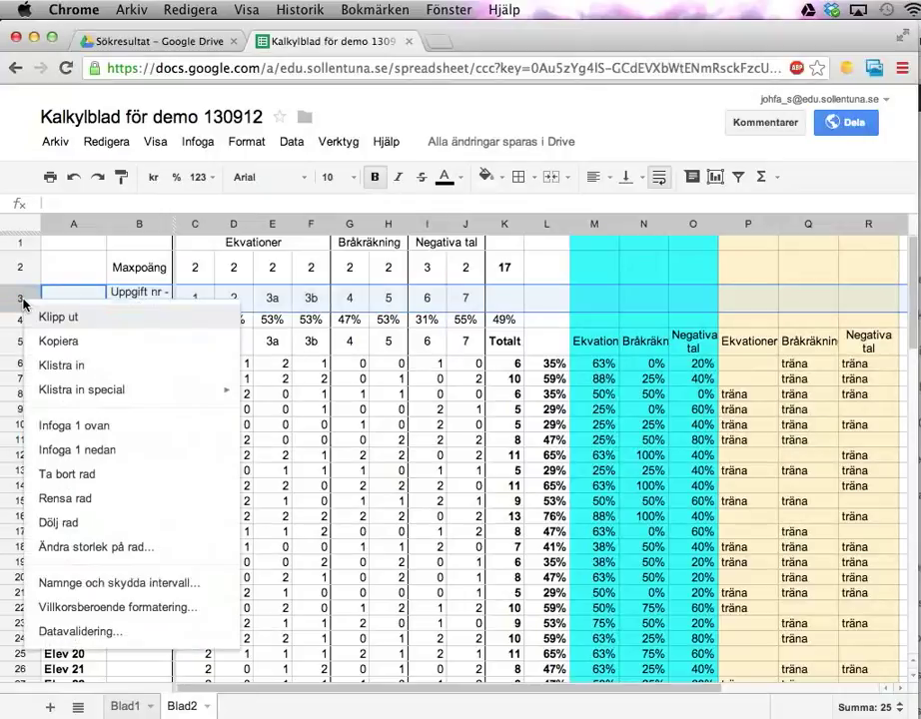
pyautogui.click(70, 523)
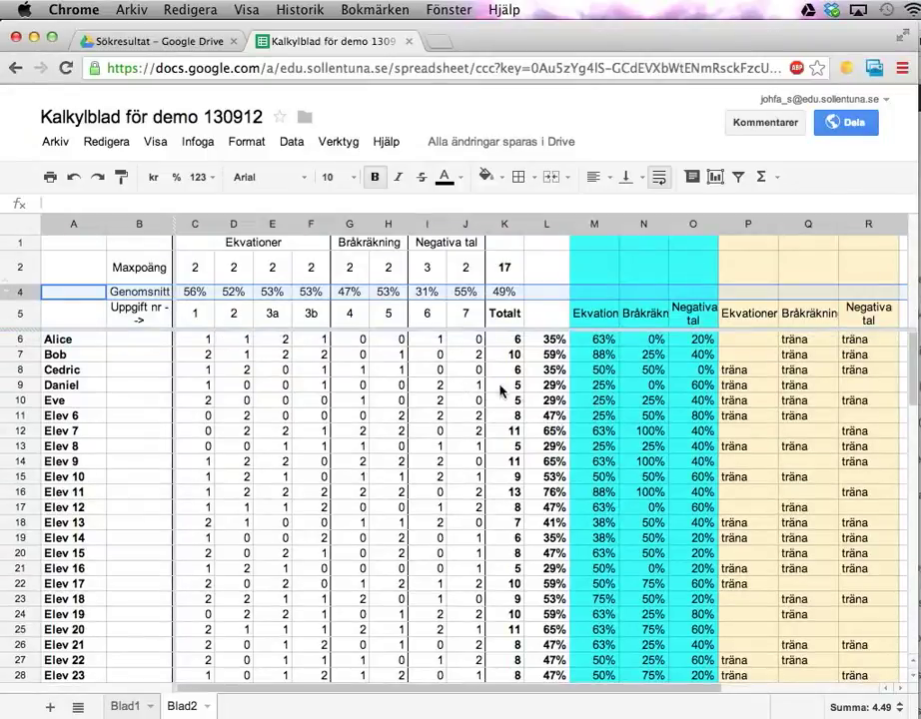
pyautogui.click(595, 340)
pyautogui.scroll(-1, 596, 344)
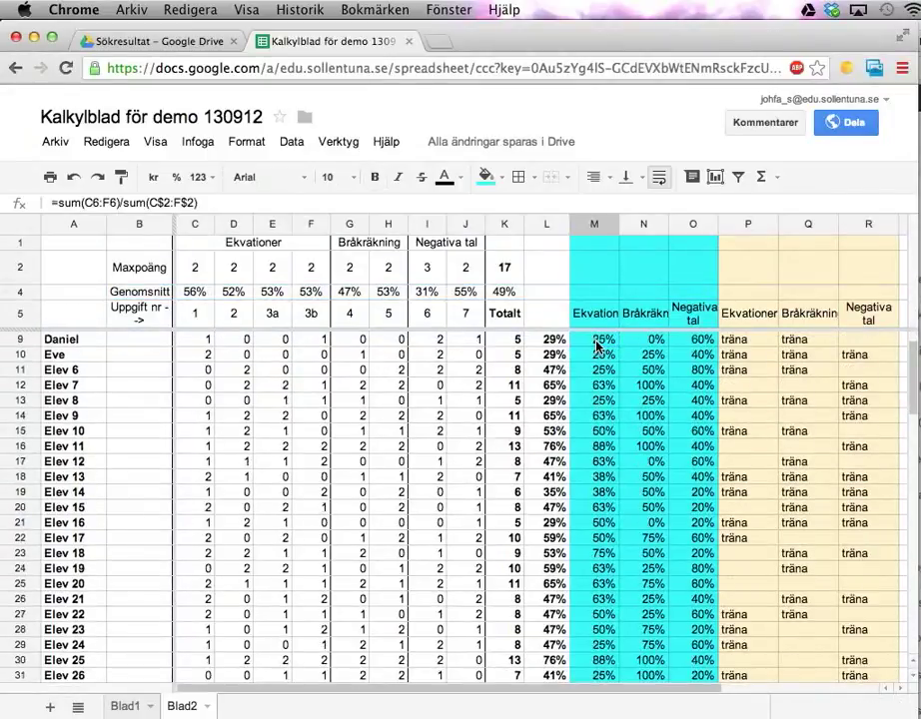
pyautogui.scroll(1, 597, 346)
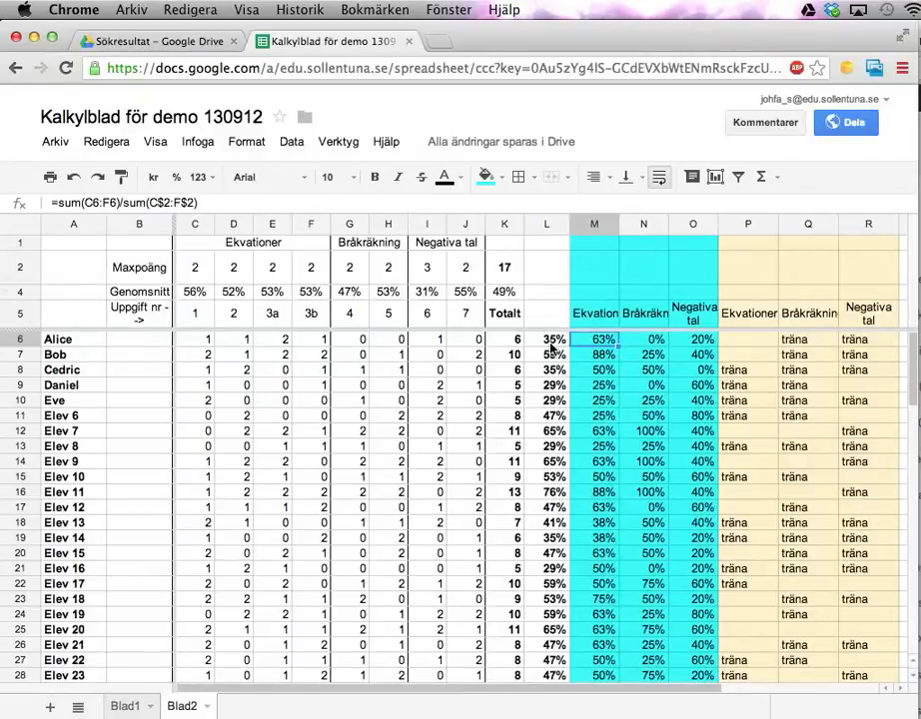
# Step: Select the students' total percentages in L6:L37 and open conditional formatting for them
pyautogui.click(551, 341)
pyautogui.moveTo(550, 415); pyautogui.dragTo(553, 347)
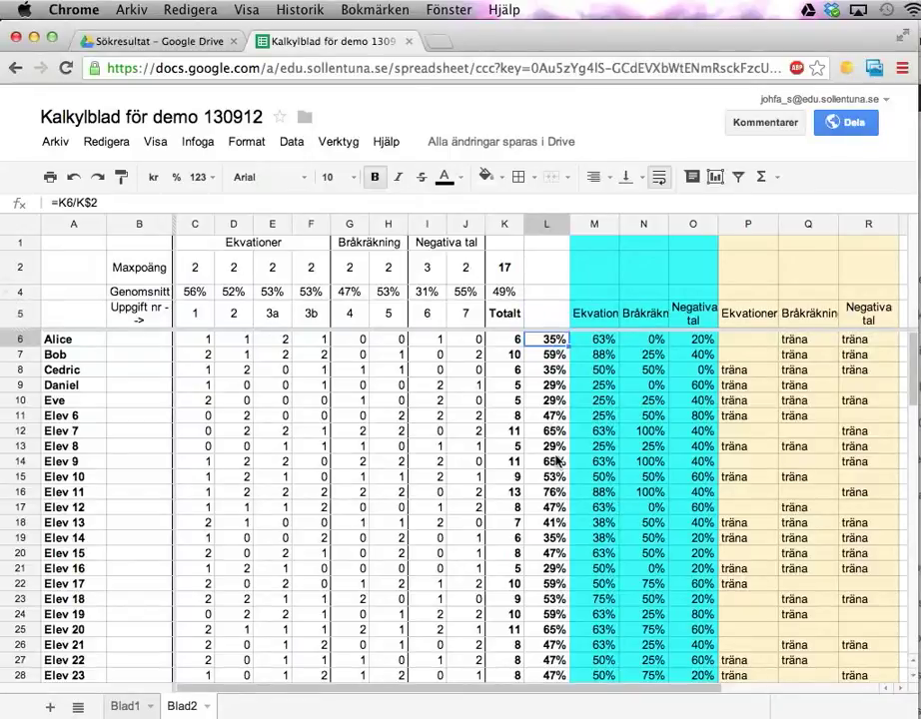
pyautogui.scroll(-3, 560, 462)
pyautogui.scroll(-2, 560, 461)
pyautogui.keyDown('shift'); pyautogui.click(557, 526); pyautogui.keyUp('shift')
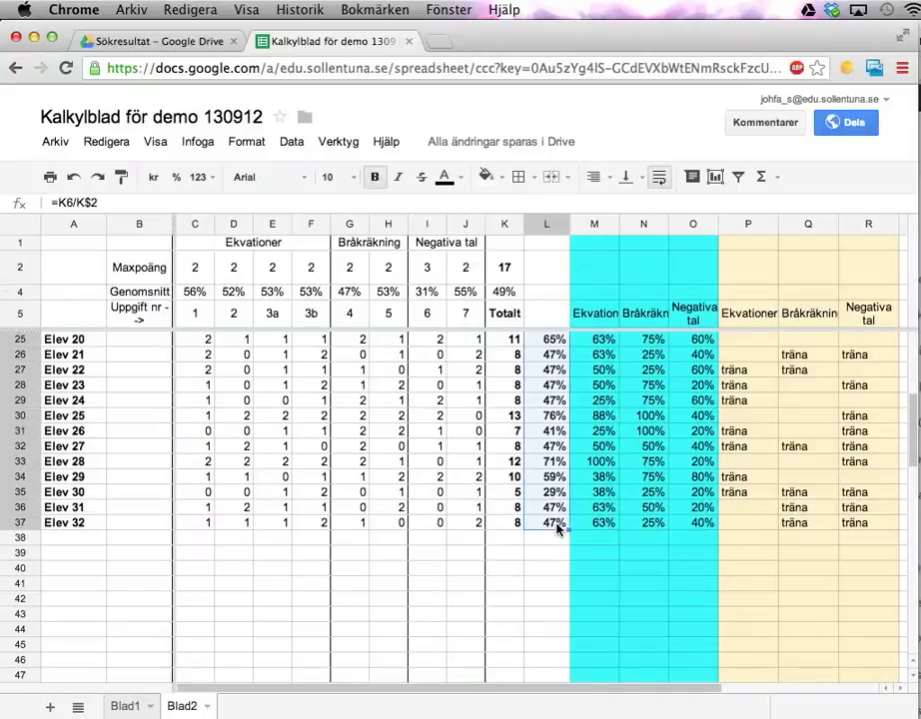
pyautogui.scroll(5, 556, 526)
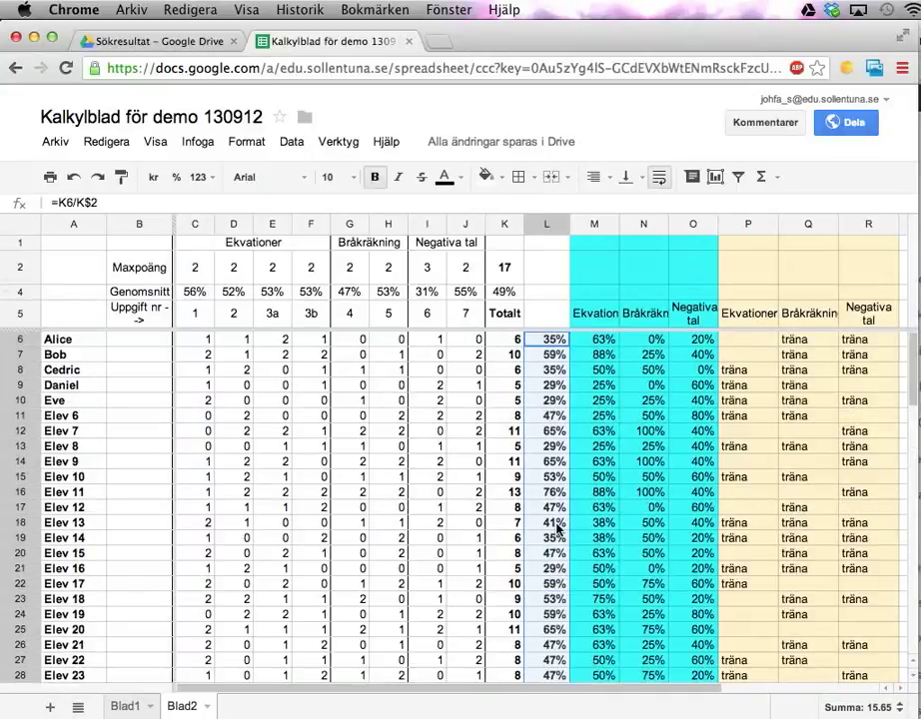
pyautogui.rightClick(556, 343)
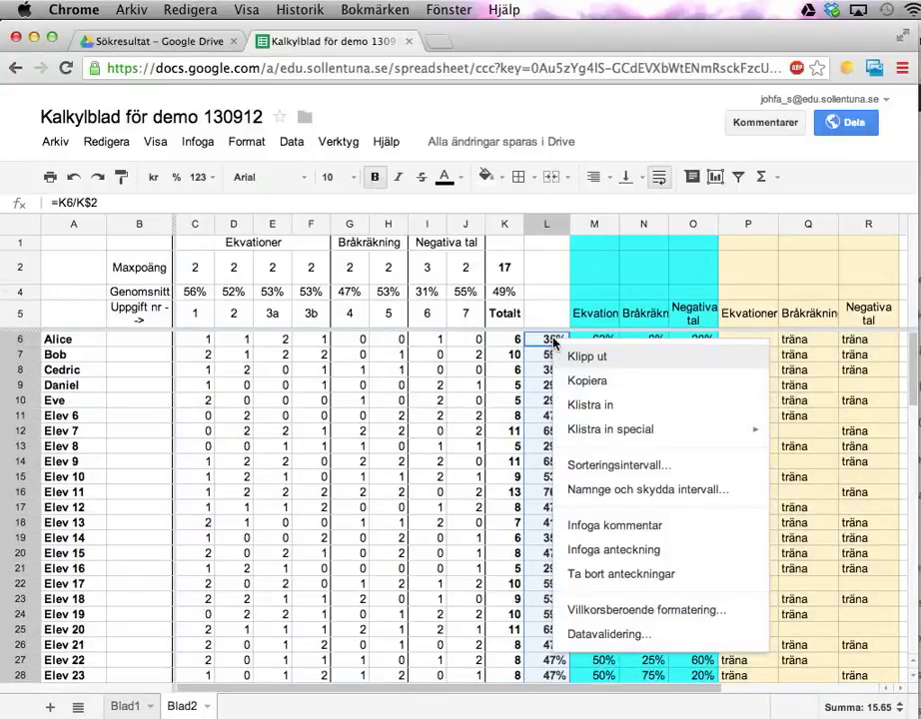
pyautogui.click(612, 611)
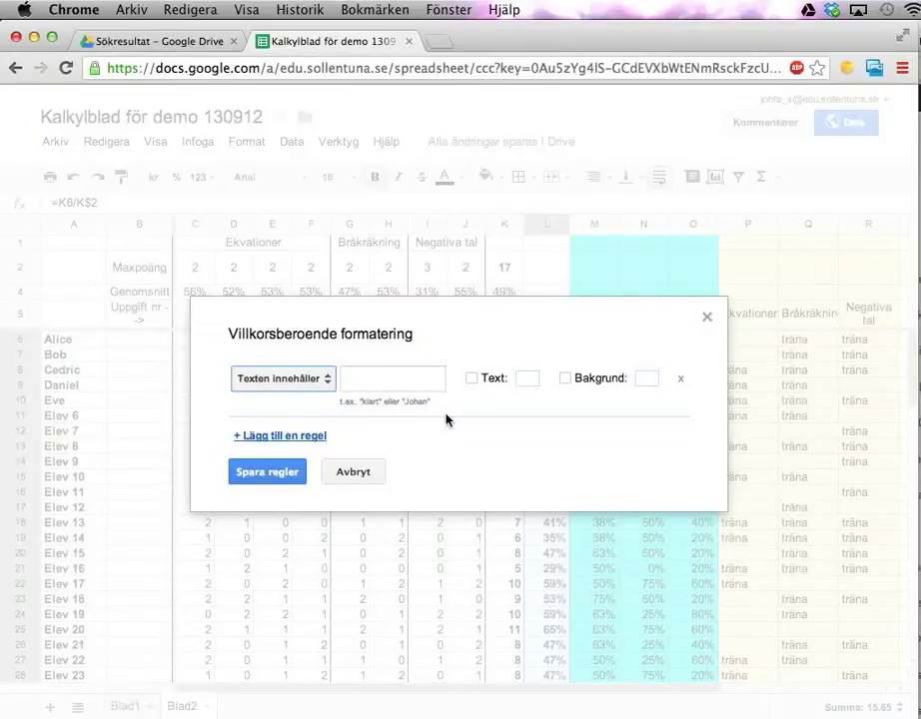
# Step: Define a rule that gives cells with values less than (Mindre än) 0,3 a red background
pyautogui.click(327, 380)
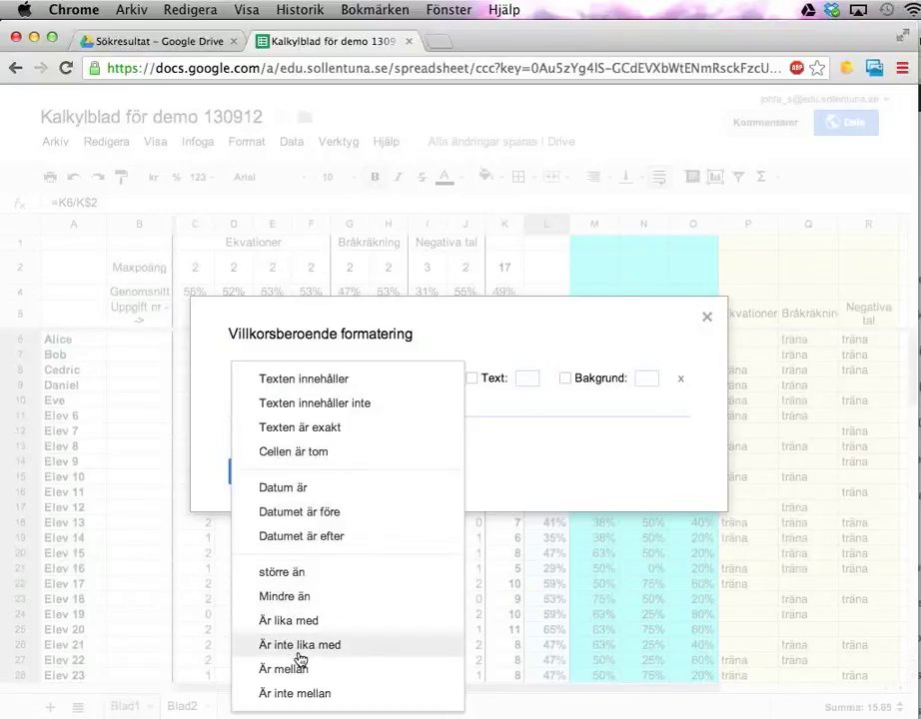
pyautogui.click(296, 599)
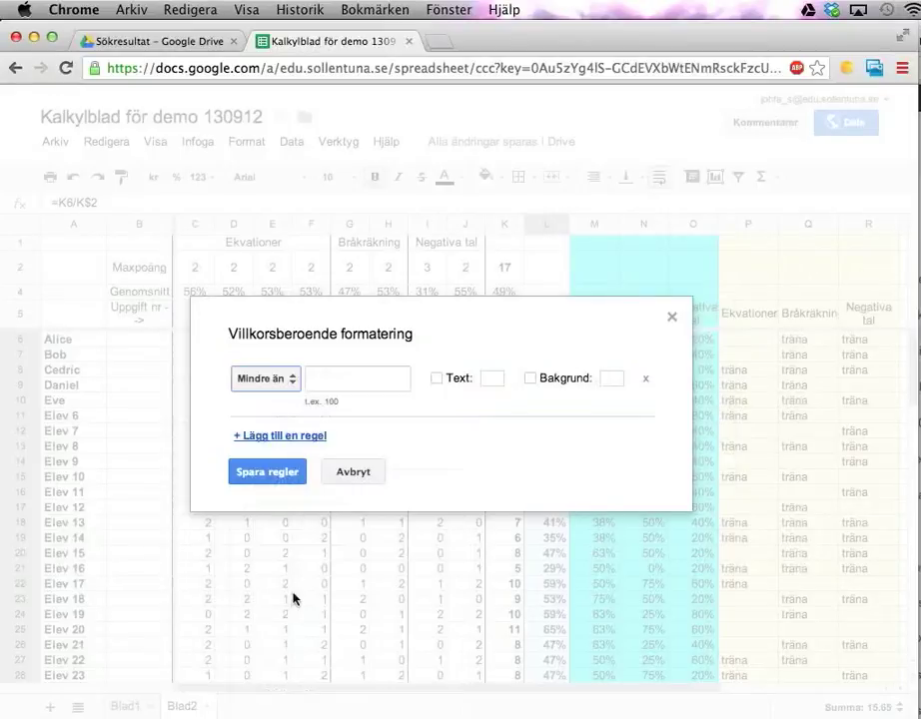
pyautogui.write('0,3')
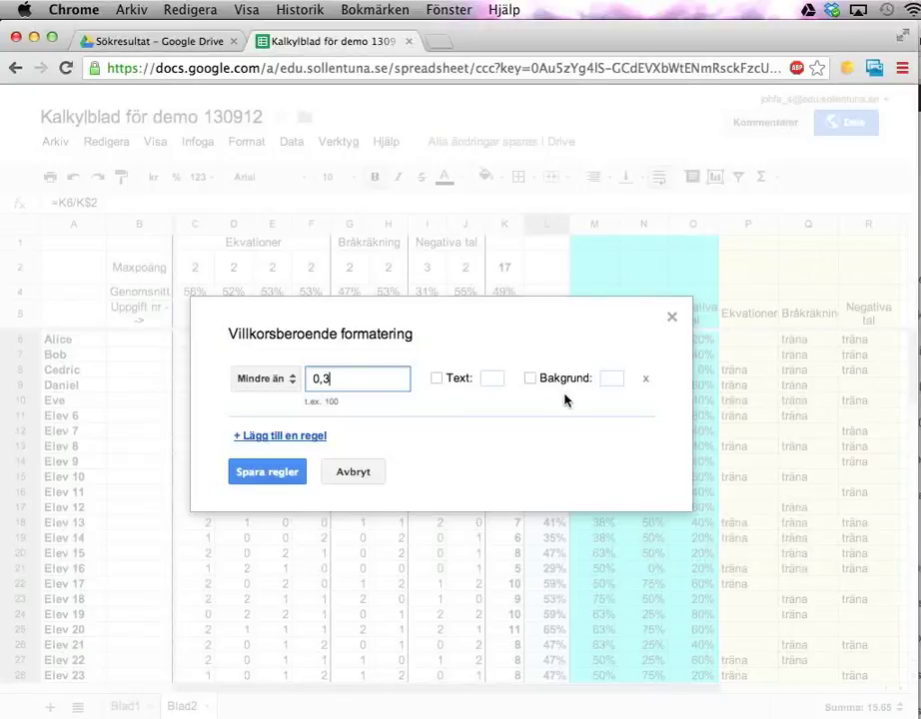
pyautogui.click(531, 380)
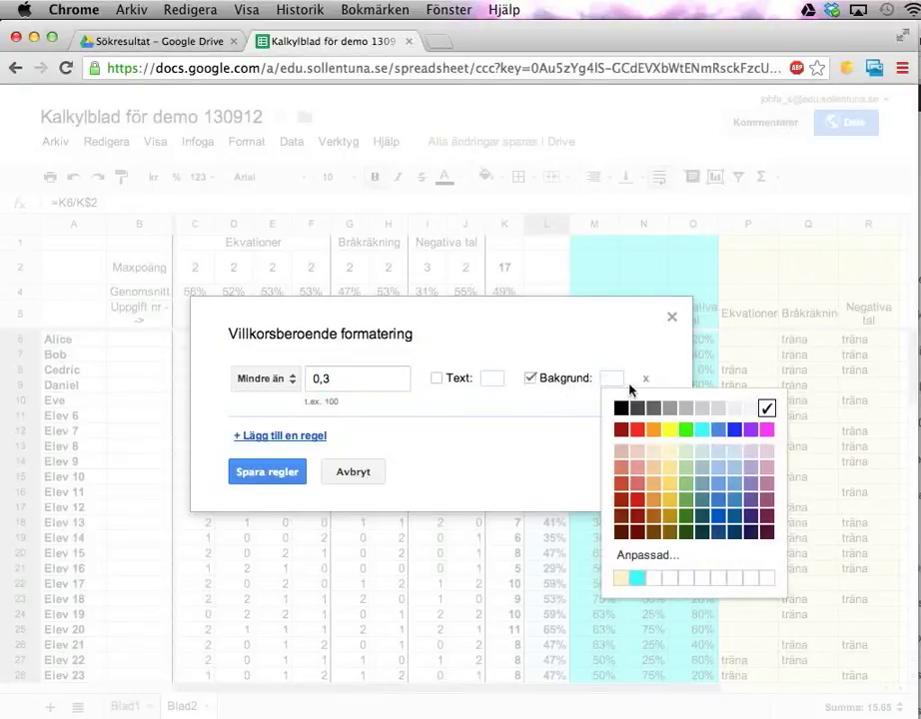
pyautogui.click(638, 432)
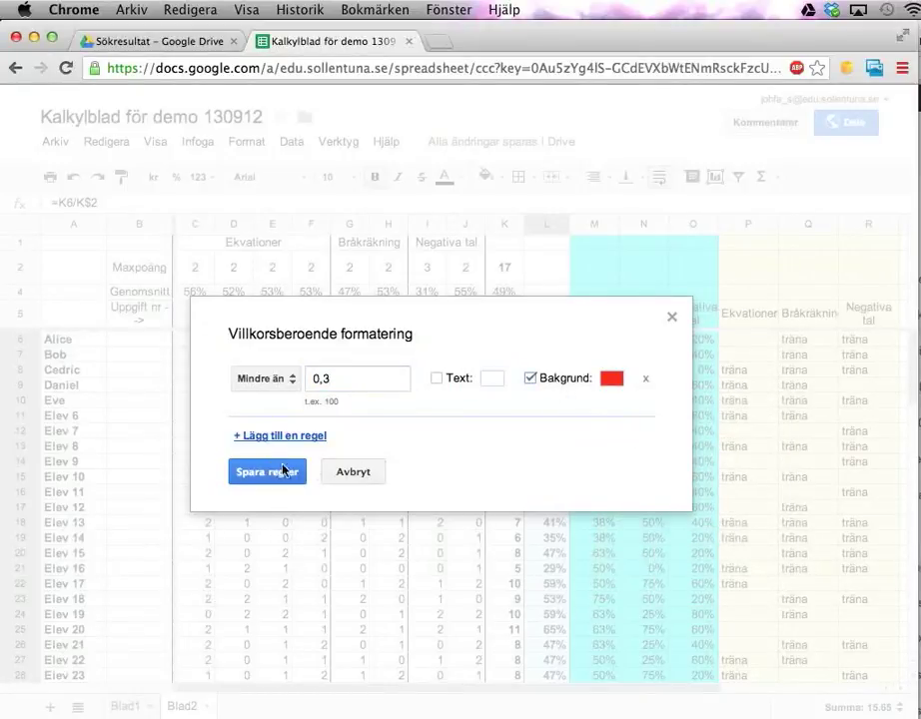
# Step: Add a second rule giving values less than (Mindre än) 0,6 a yellow background, and save the rules
pyautogui.click(300, 437)
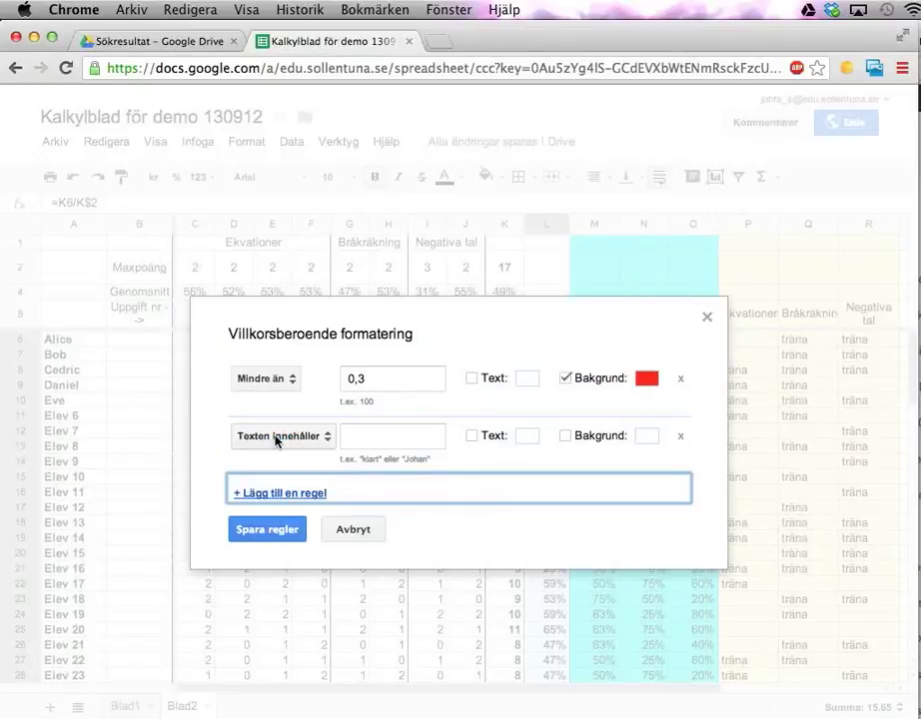
pyautogui.click(276, 440)
pyautogui.scroll(-2, 318, 525)
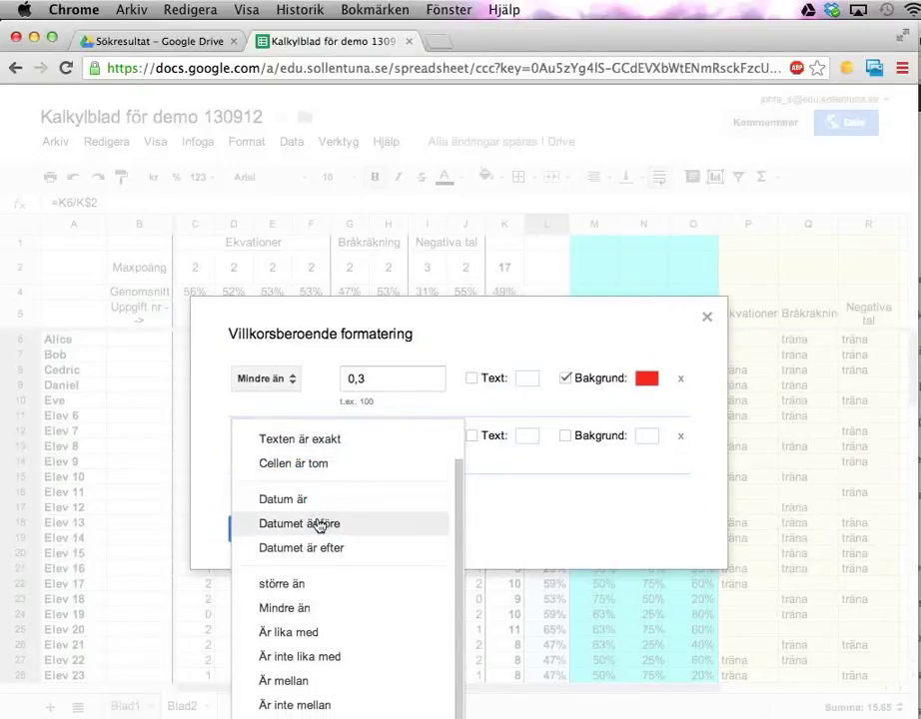
pyautogui.click(313, 609)
pyautogui.click(340, 440)
pyautogui.write('0,6')
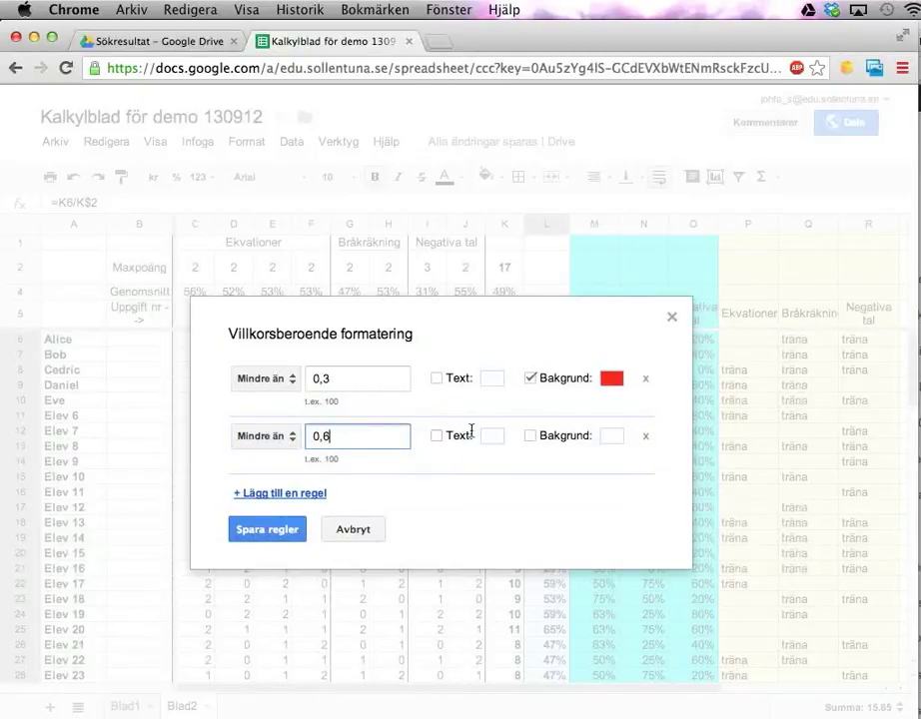
pyautogui.click(529, 437)
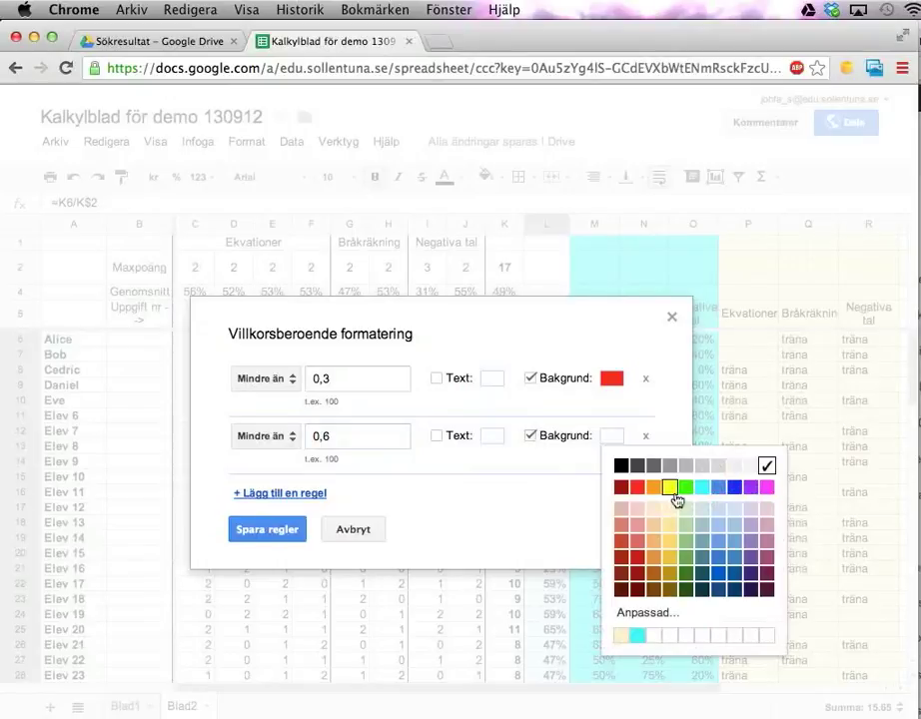
pyautogui.click(670, 488)
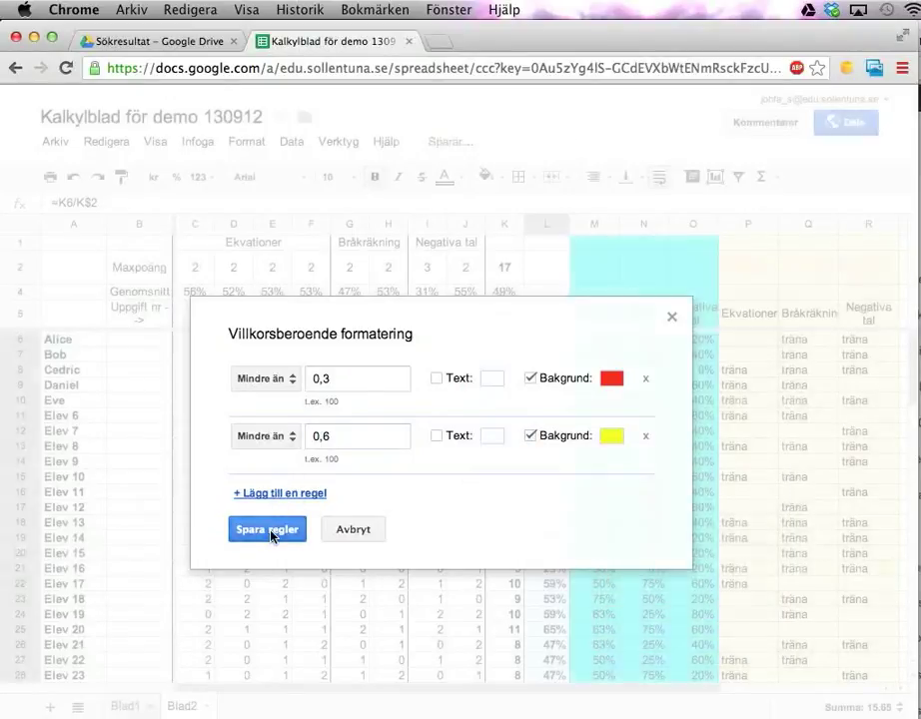
pyautogui.click(272, 535)
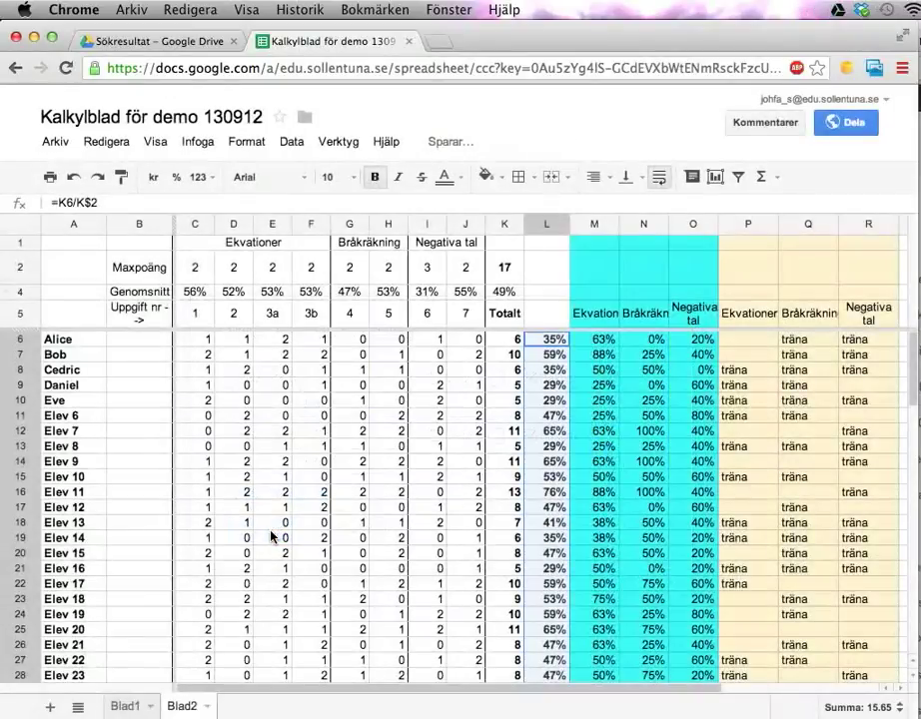
# Step: Check the formatting in column L and reopen the conditional formatting rules for L6:L37
pyautogui.click(502, 385)
pyautogui.scroll(-5, 549, 511)
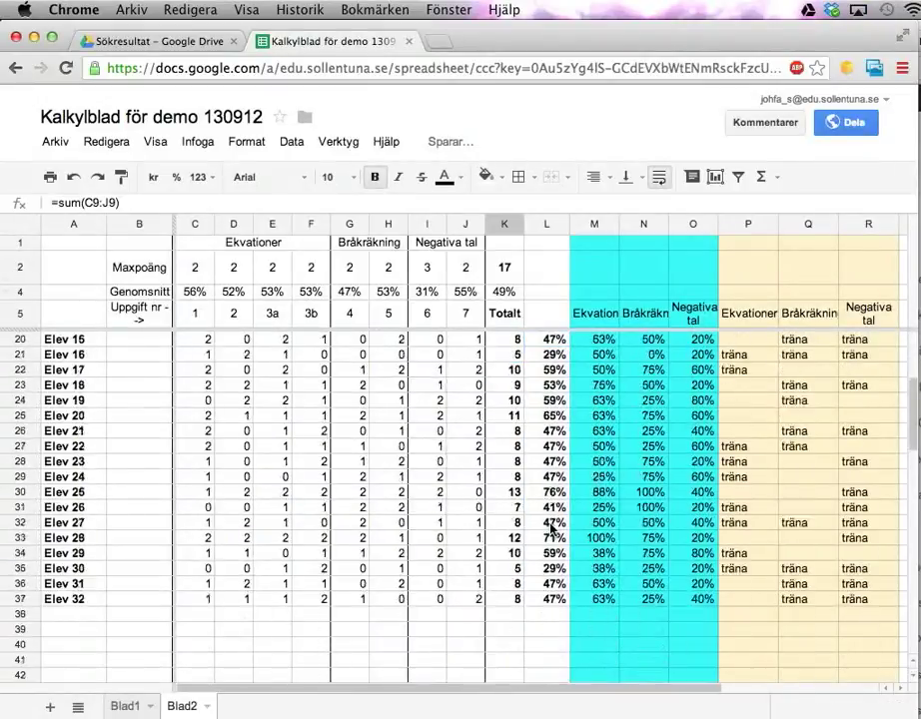
pyautogui.scroll(5, 552, 518)
pyautogui.click(553, 340)
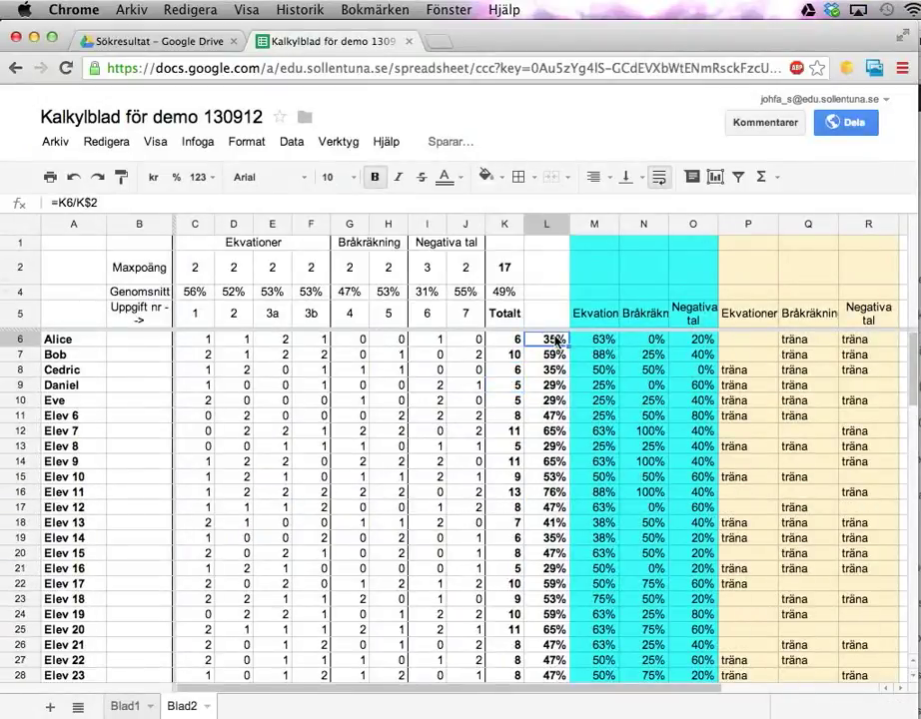
pyautogui.press('super+shift+Down')
pyautogui.rightClick(538, 351)
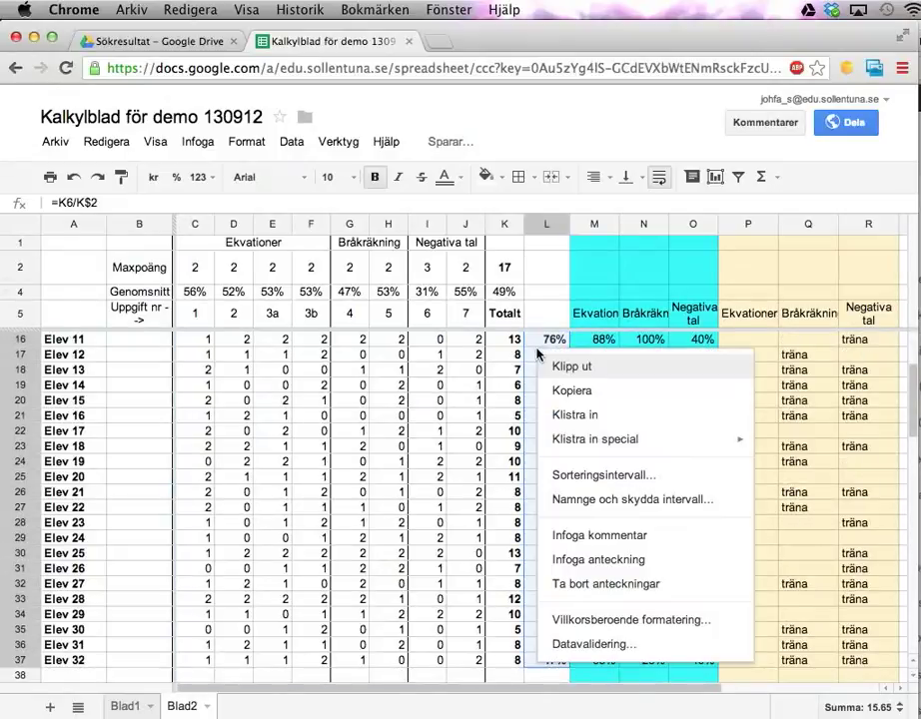
pyautogui.click(579, 619)
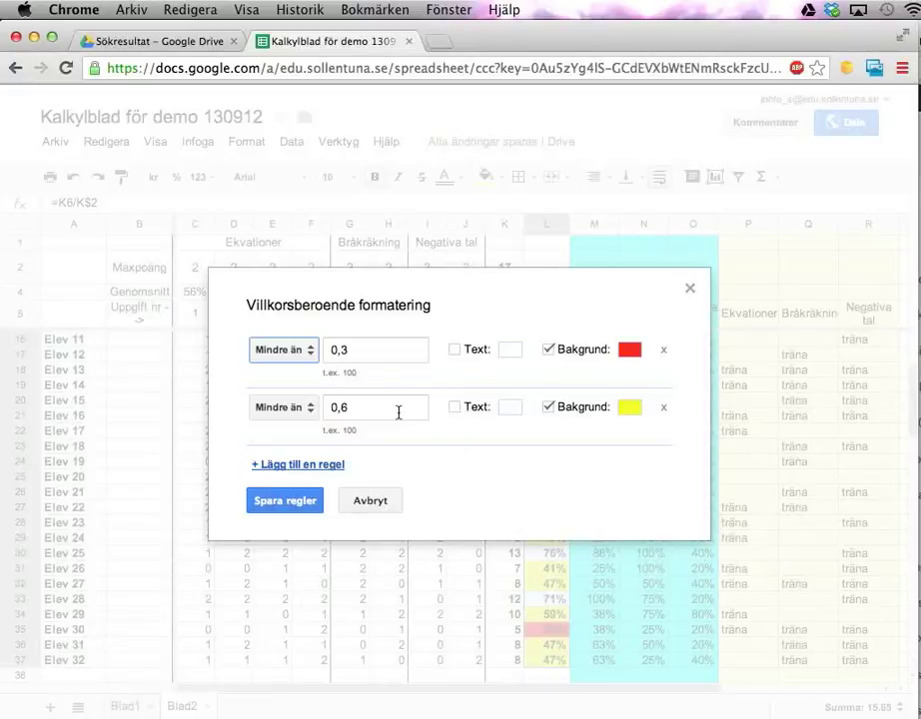
# Step: Rewrite the red rule's threshold as 0.3 with a decimal point instead of a comma, and save the conditional formatting rules
pyautogui.click(337, 350)
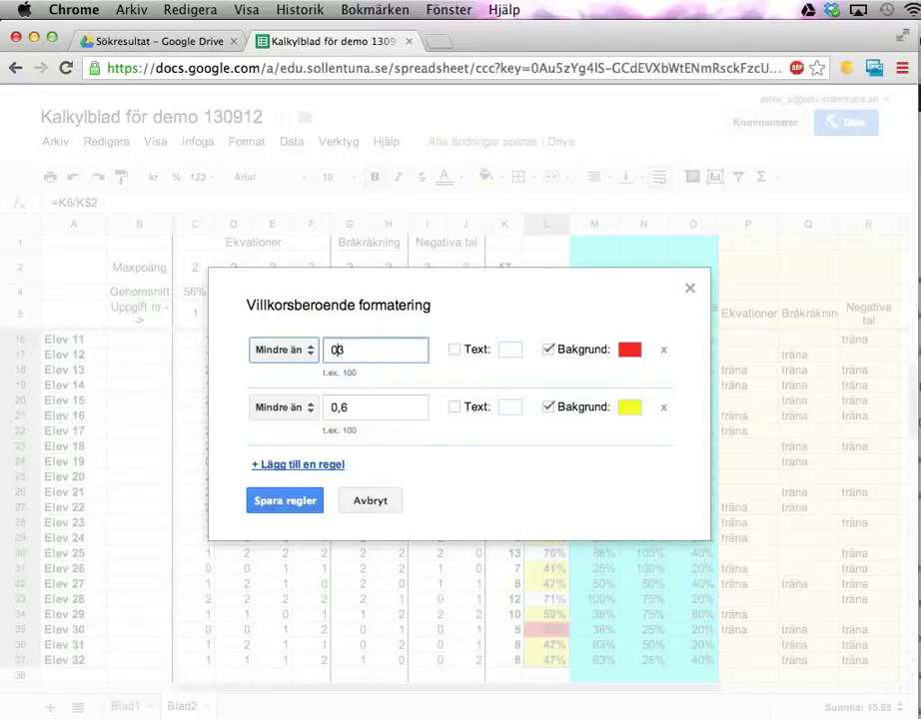
pyautogui.press('BackSpace')
pyautogui.write('.')
pyautogui.click(339, 407)
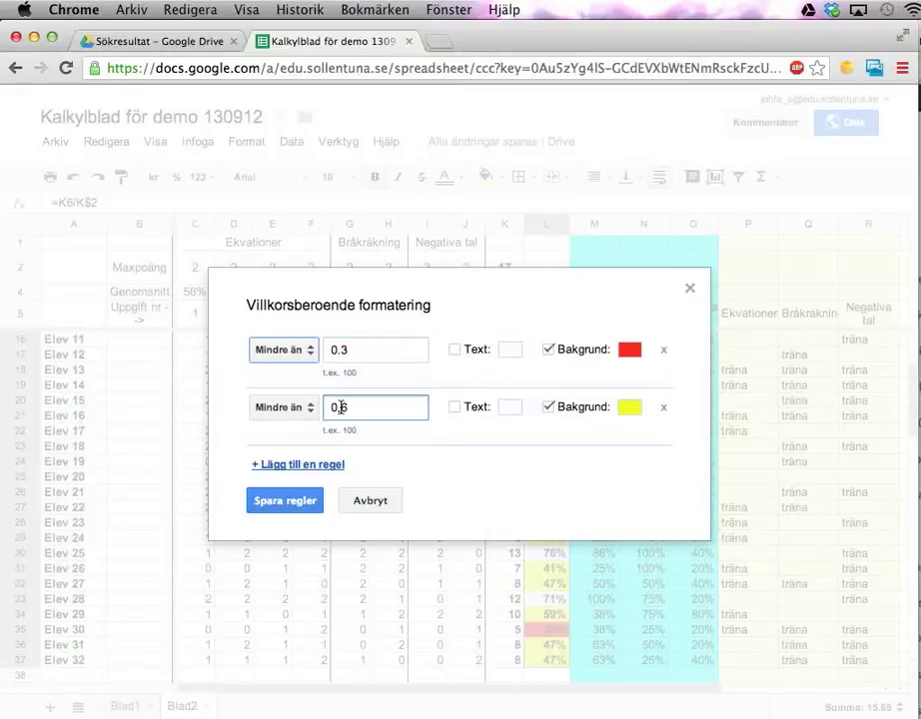
pyautogui.click(305, 499)
# Step: Deselect the range and examine the red and yellow backgrounds of the students' total percentages throughout column L
pyautogui.click(560, 446)
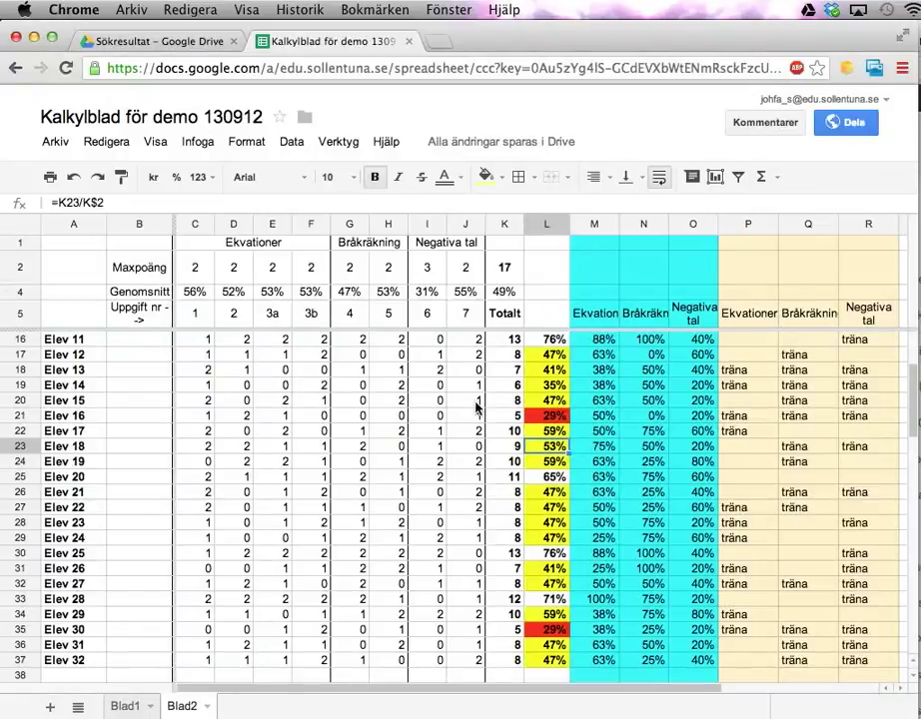
pyautogui.scroll(5, 523, 362)
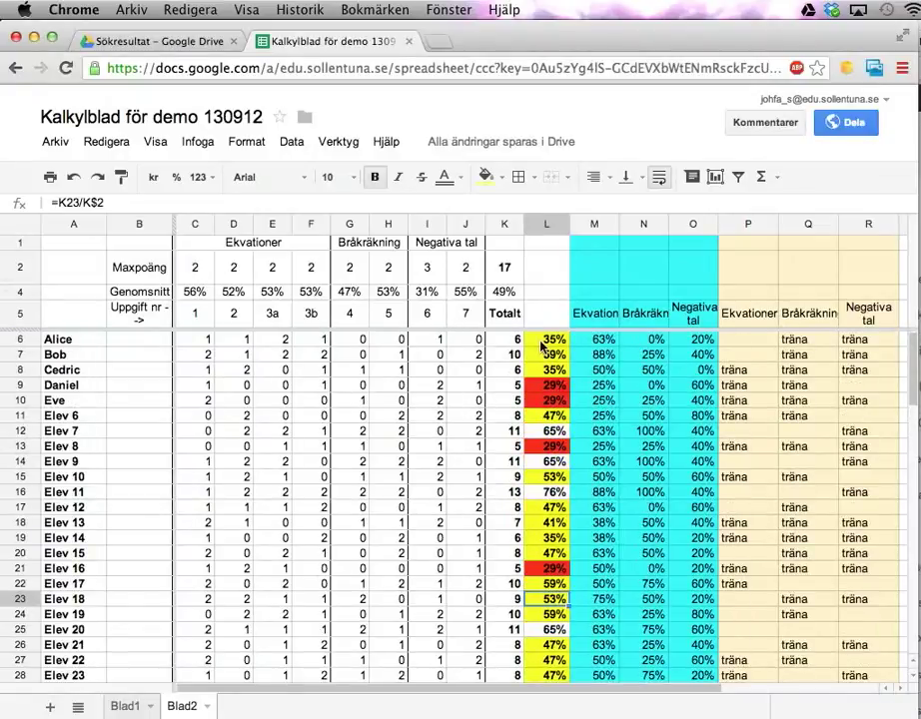
pyautogui.scroll(-6, 549, 368)
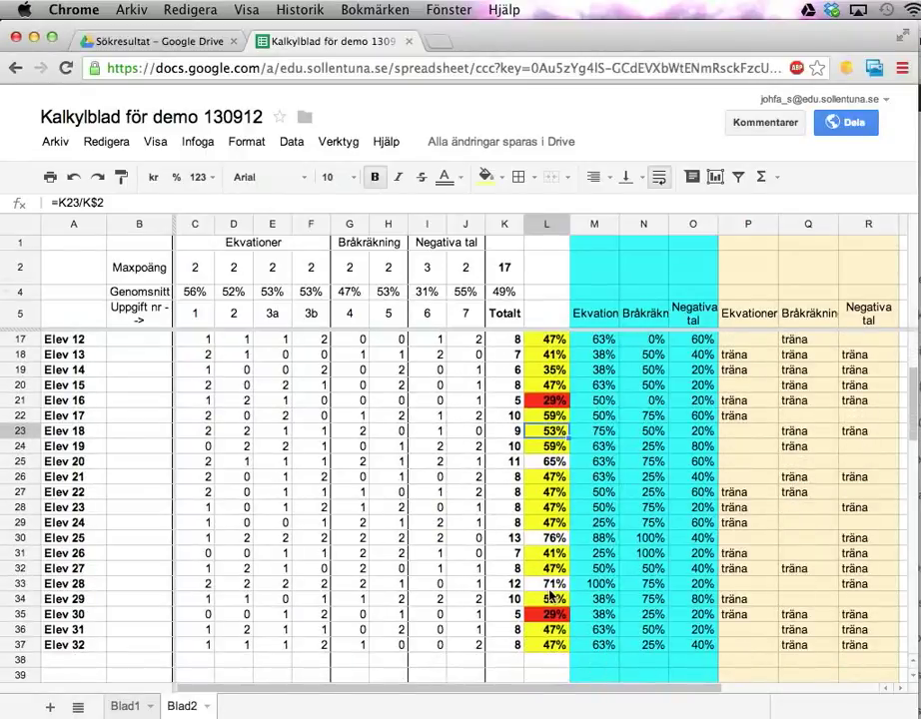
pyautogui.scroll(6, 552, 597)
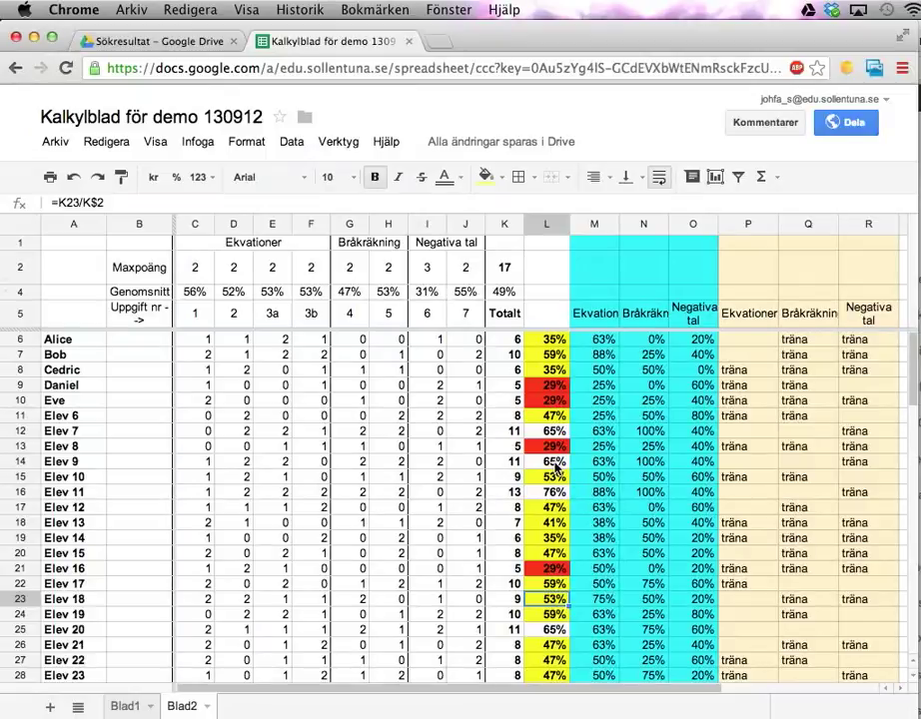
pyautogui.scroll(-3, 556, 466)
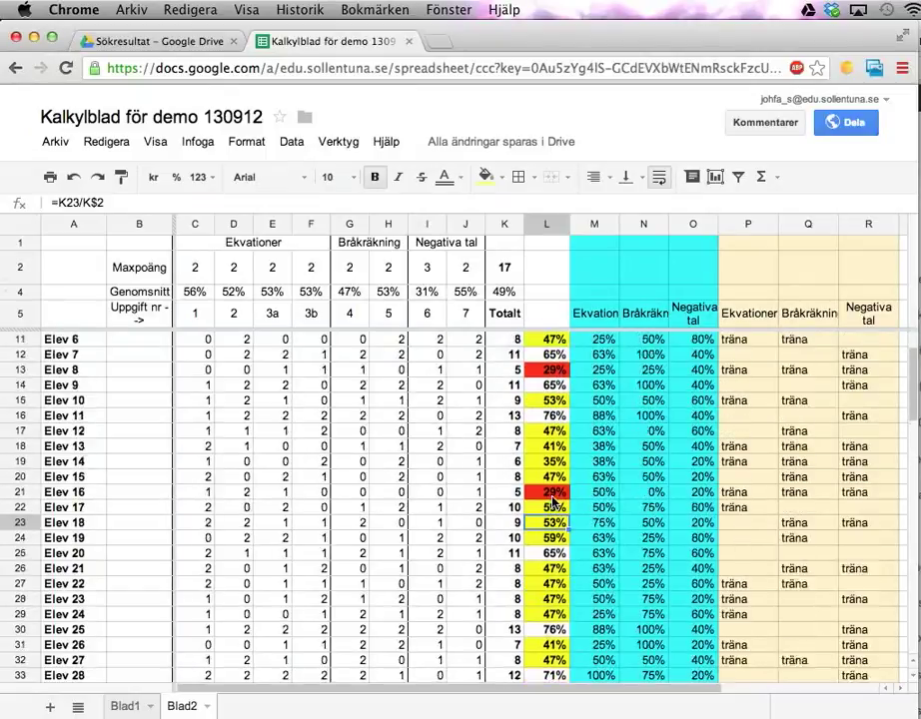
pyautogui.scroll(3, 553, 503)
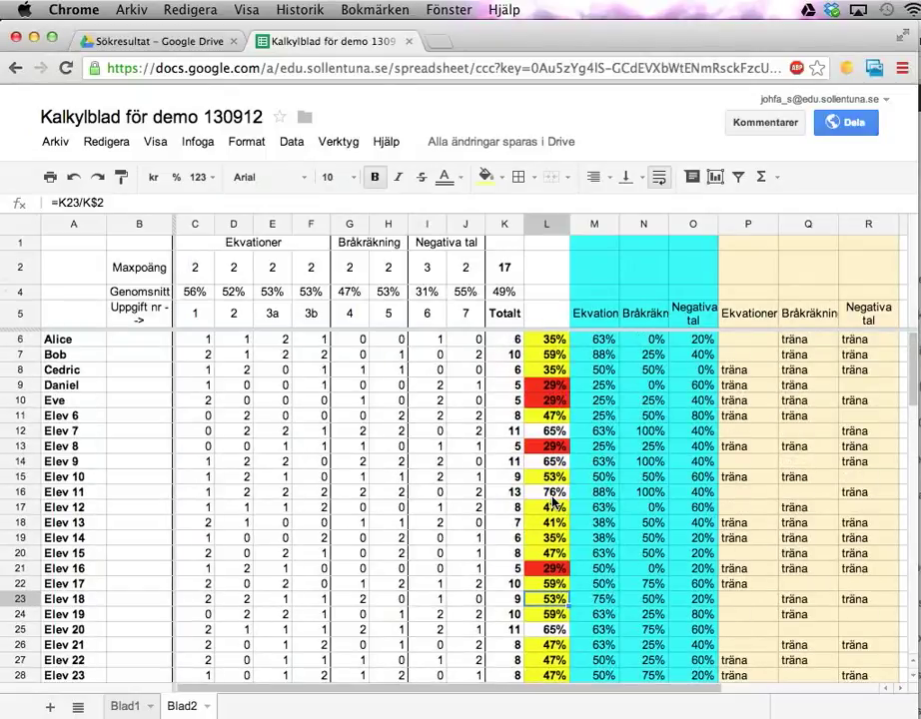